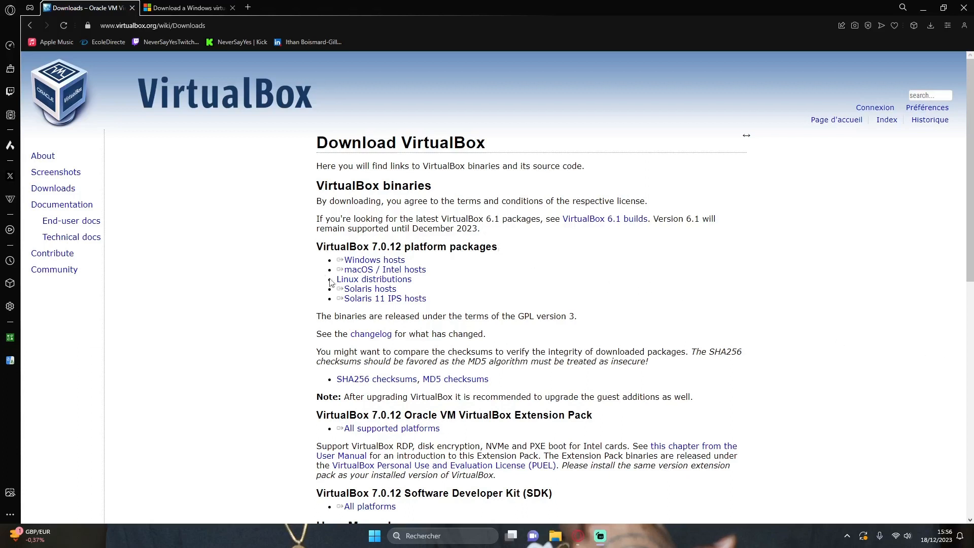
# - Download the VirtualBox 7.0.12 installer for Windows hosts and launch it
pyautogui.click(348, 260)
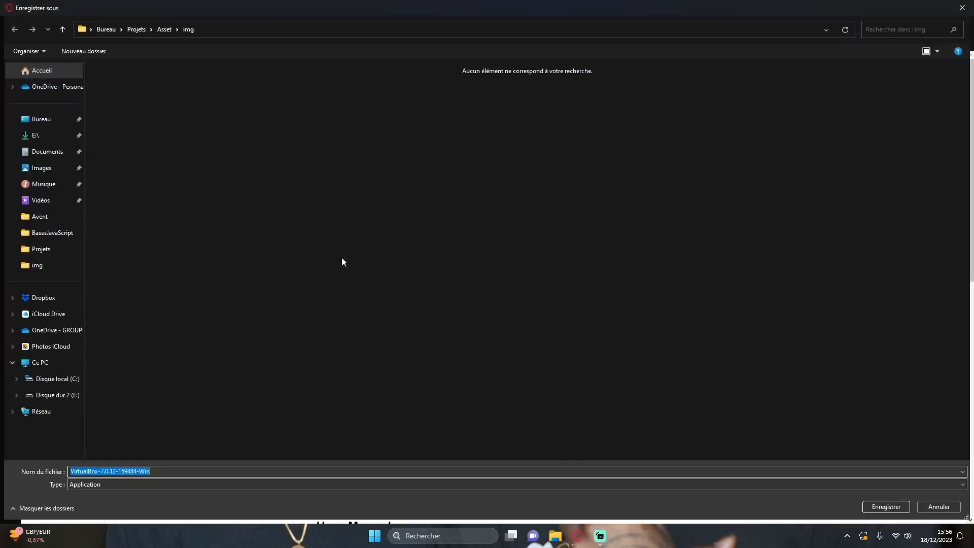
pyautogui.click(889, 506)
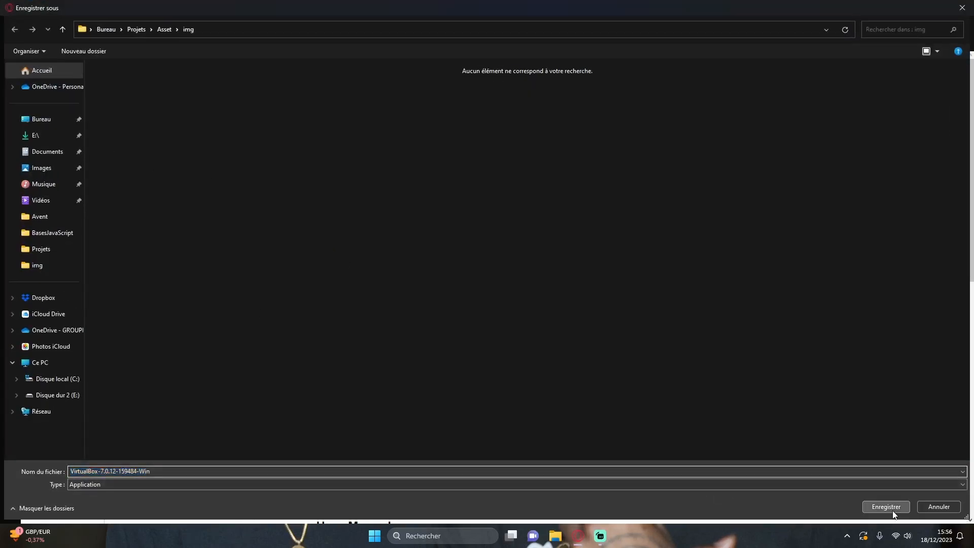
pyautogui.click(849, 66)
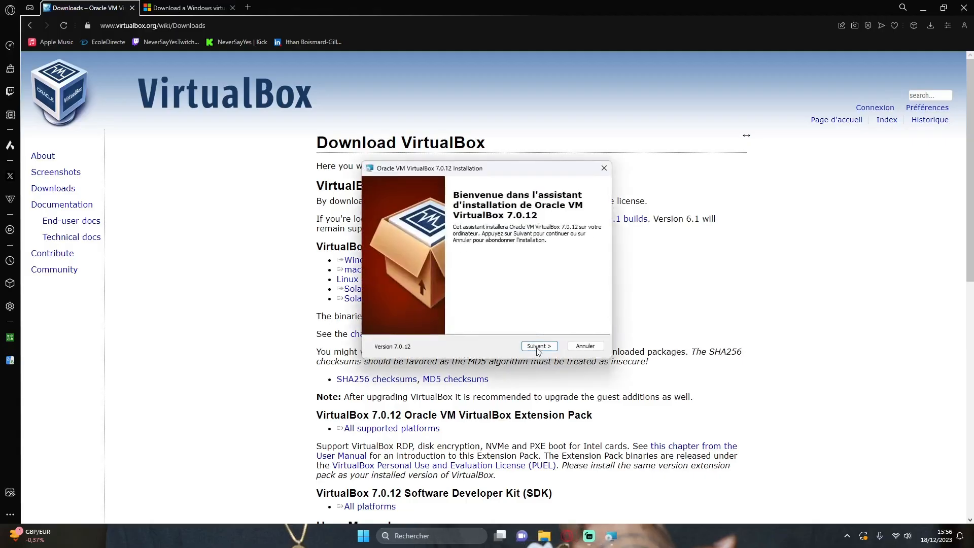
# - Install Oracle VM VirtualBox 7.0.12 with the default features and location, accepting the network interruption, and bring up the started program
pyautogui.click(539, 347)
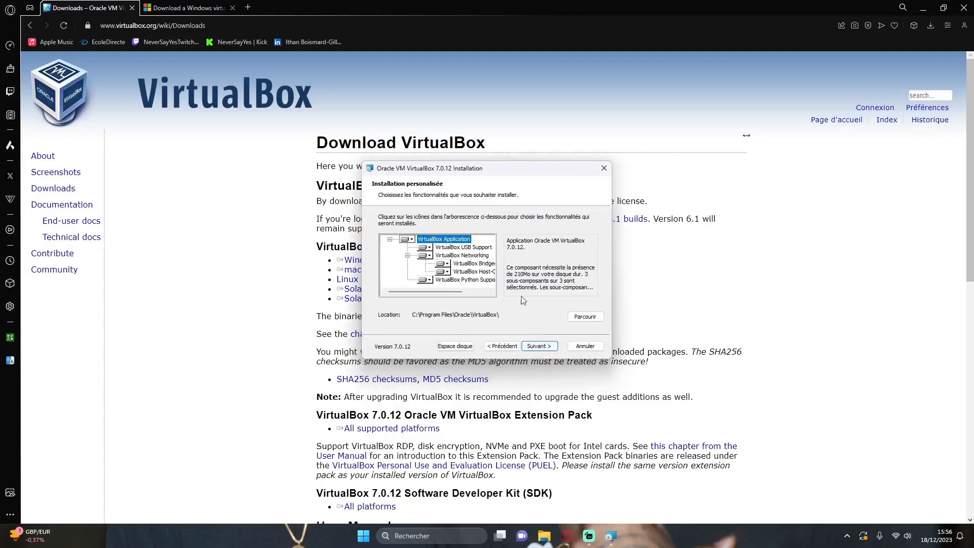
pyautogui.click(539, 346)
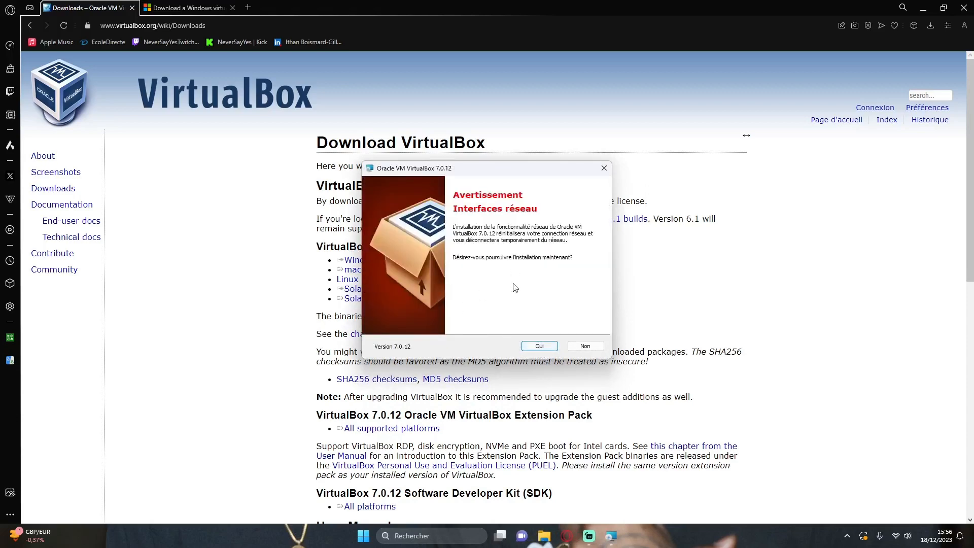
pyautogui.click(536, 346)
pyautogui.click(542, 347)
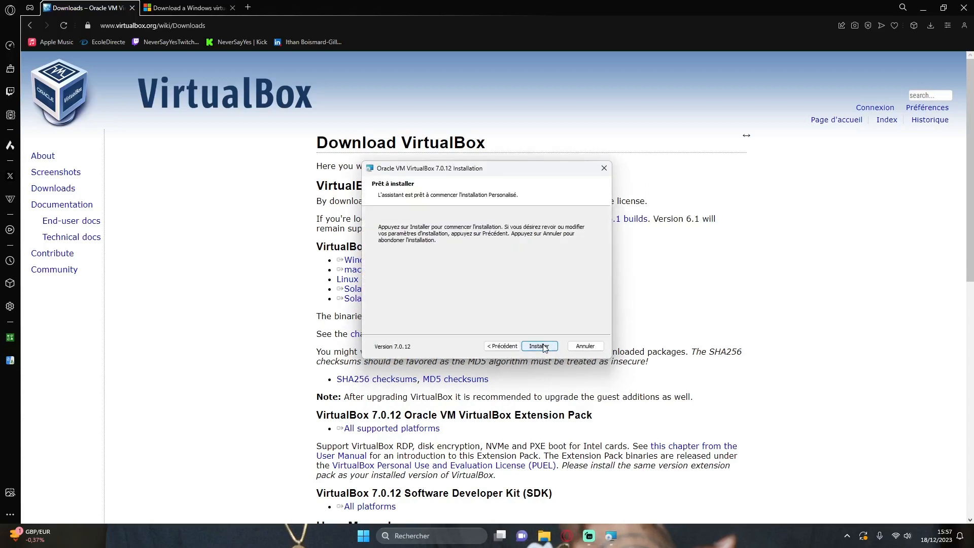
pyautogui.click(536, 347)
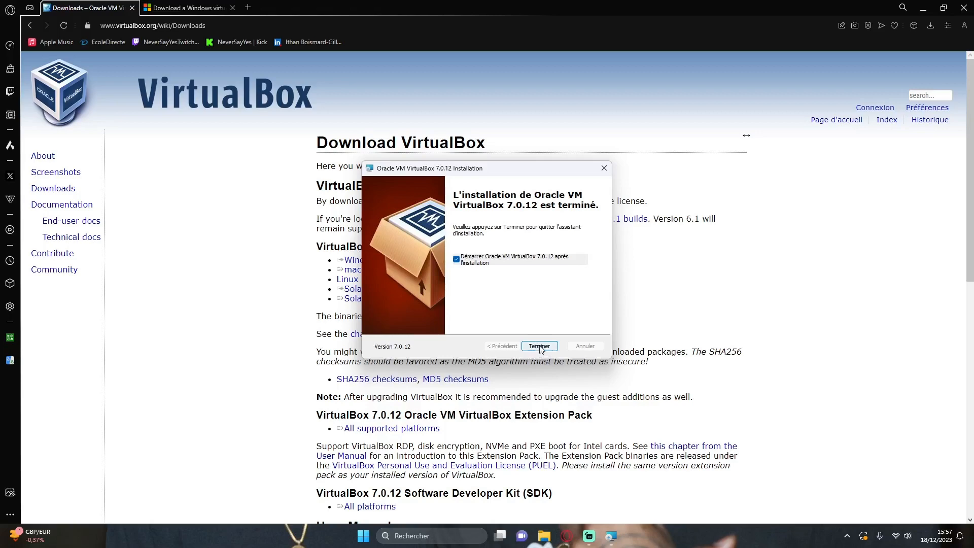
pyautogui.click(539, 346)
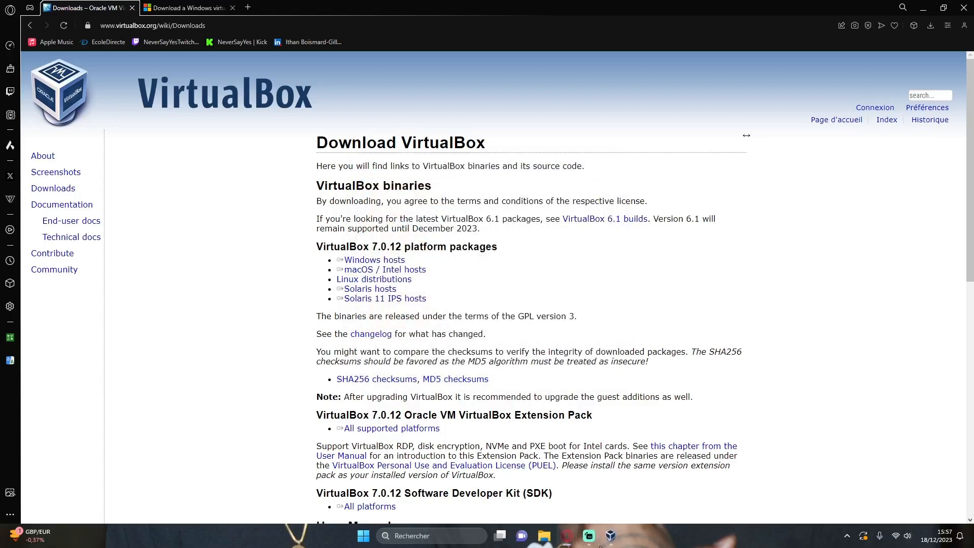
pyautogui.click(610, 502)
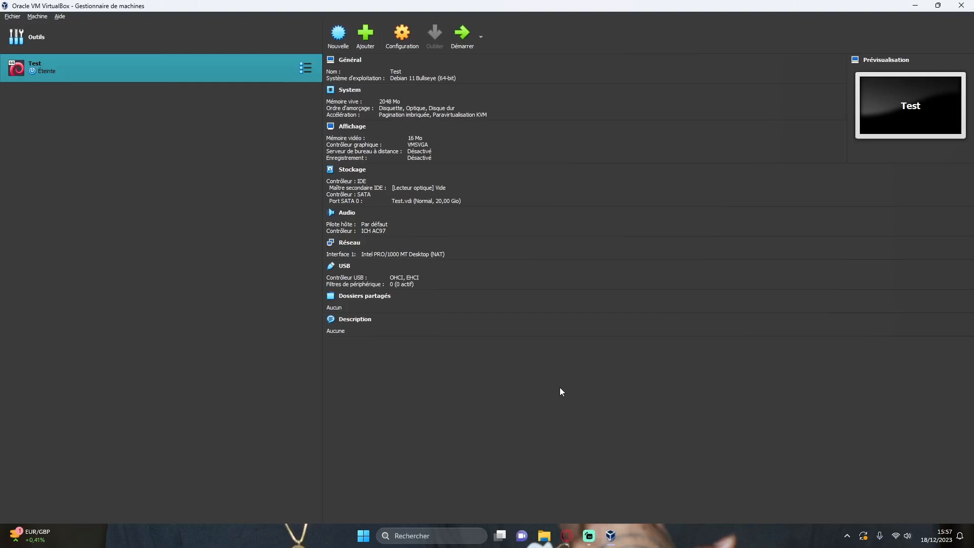
# - Switch to Opera, start downloading the VirtualBox version of the Windows 11 development environment from Microsoft's page, and cancel the download
pyautogui.moveTo(567, 535)
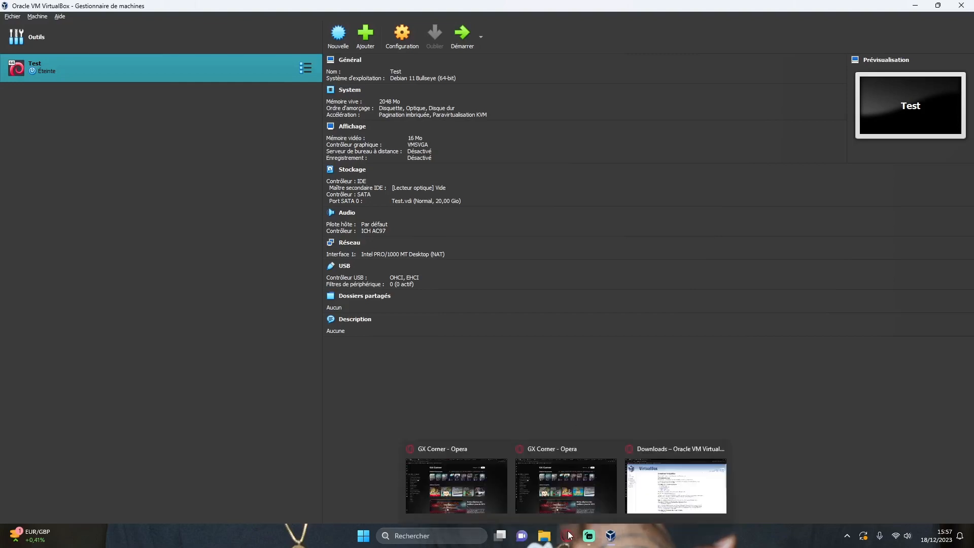
pyautogui.click(693, 499)
pyautogui.click(194, 5)
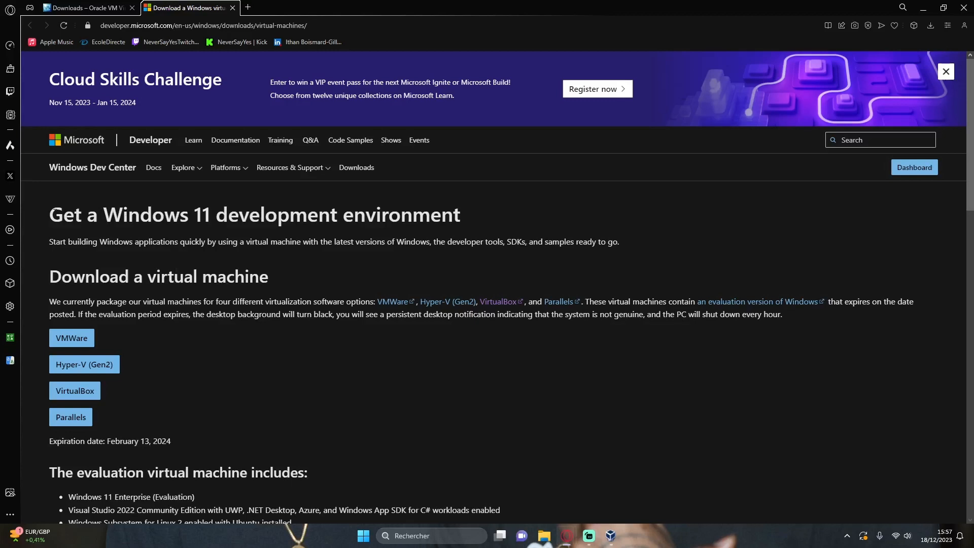
pyautogui.moveTo(55, 209); pyautogui.dragTo(231, 218)
pyautogui.click(231, 218)
pyautogui.click(76, 392)
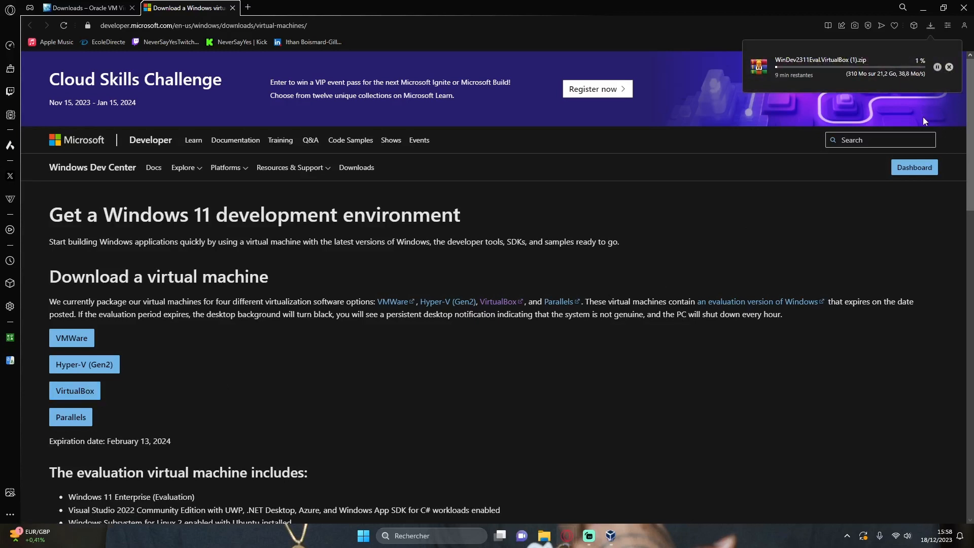
pyautogui.click(948, 67)
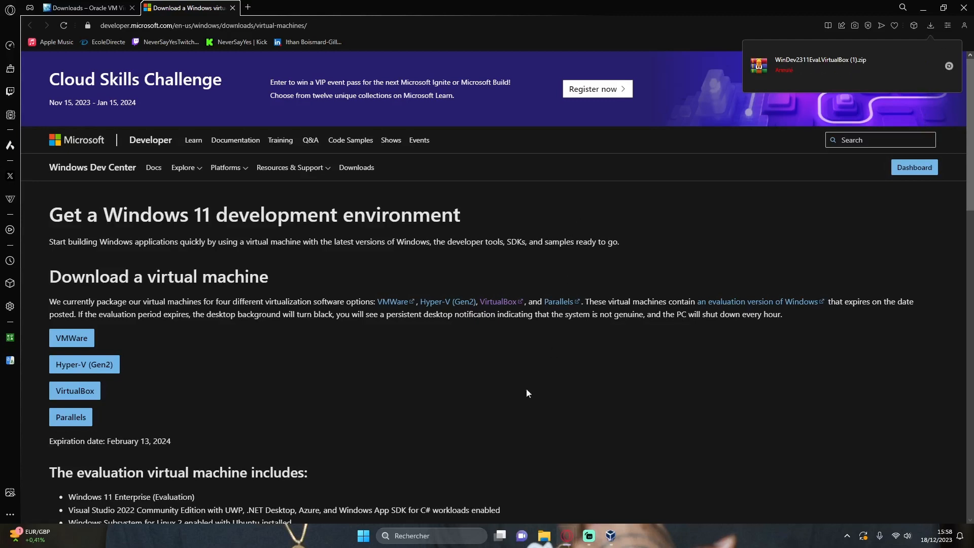
# - Switch to Oracle VM VirtualBox and start importing a virtual appliance
pyautogui.moveTo(611, 538)
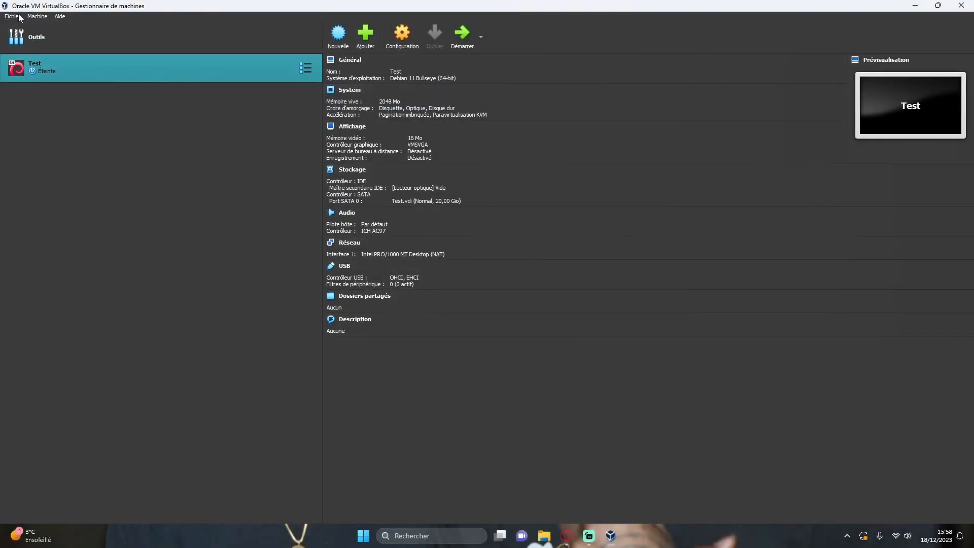
pyautogui.click(15, 16)
pyautogui.moveTo(37, 16)
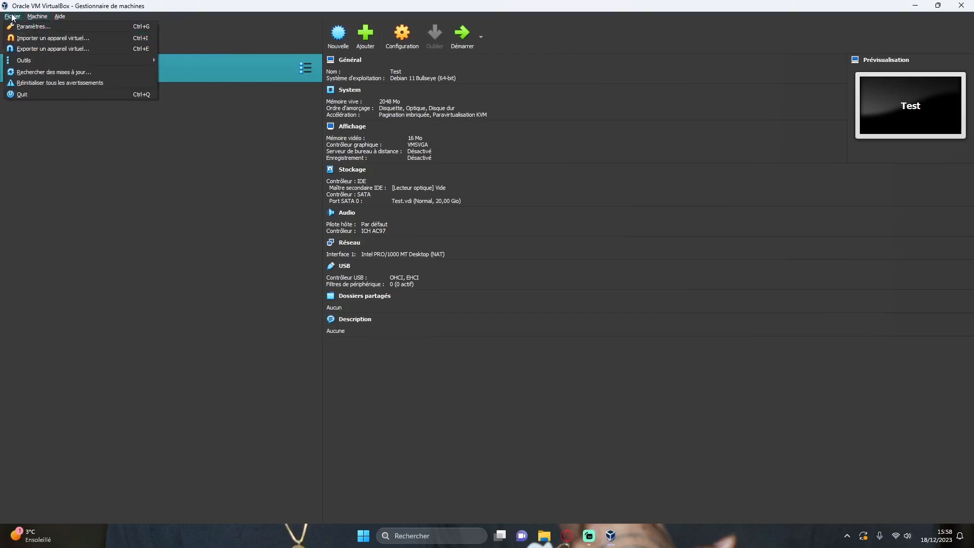
pyautogui.click(43, 41)
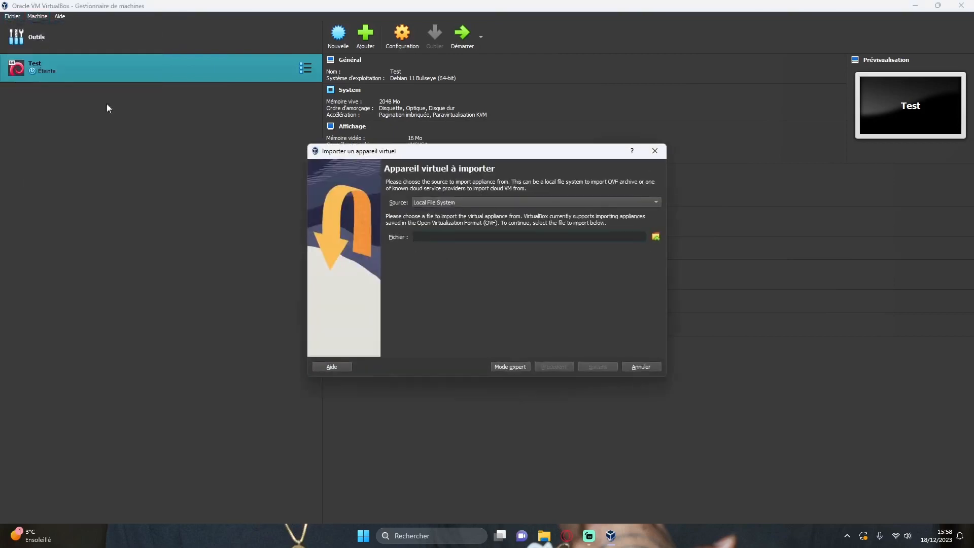
# - Choose WinDev2311Eval from the WinDev2311Eval.VirtualBox folder on the E: drive as the appliance file and continue to the appliance settings
pyautogui.click(655, 237)
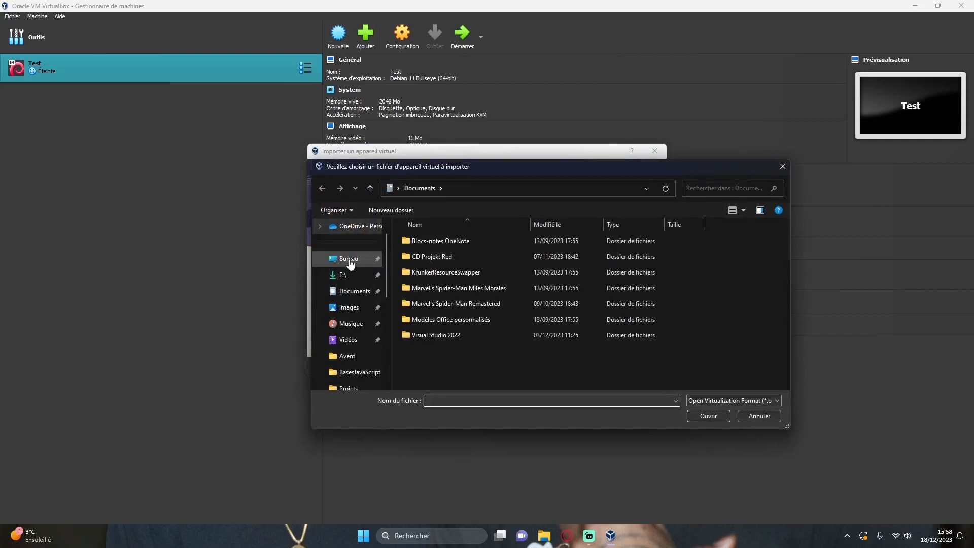
pyautogui.click(348, 275)
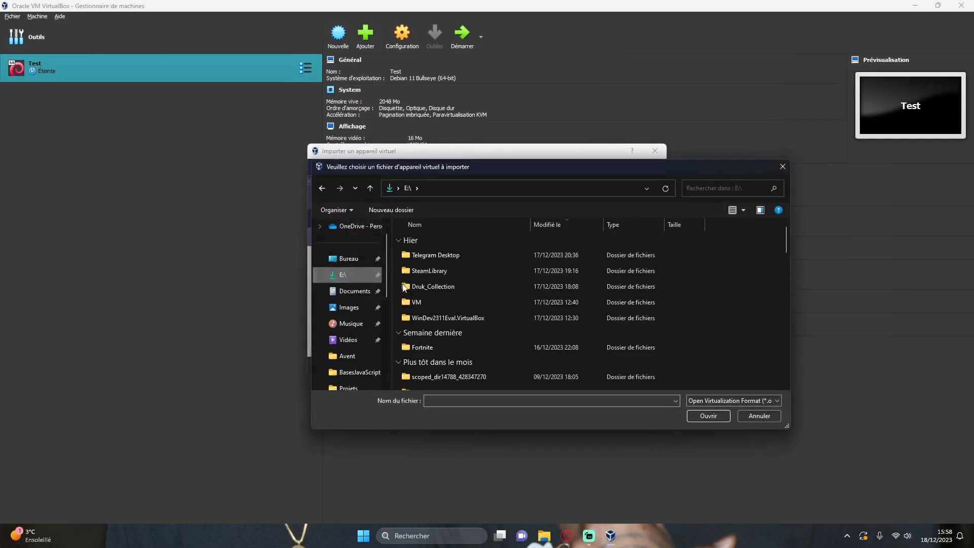
pyautogui.doubleClick(431, 304)
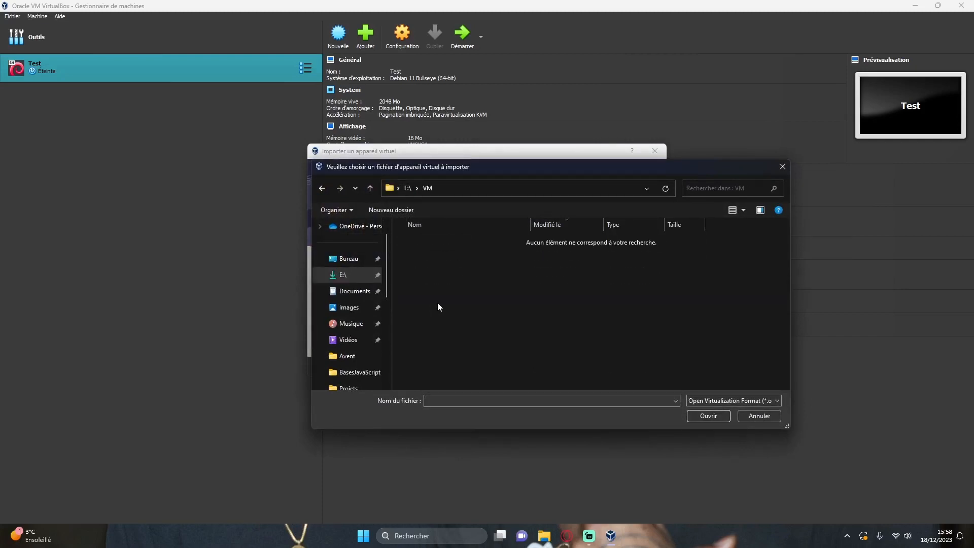
pyautogui.click(342, 275)
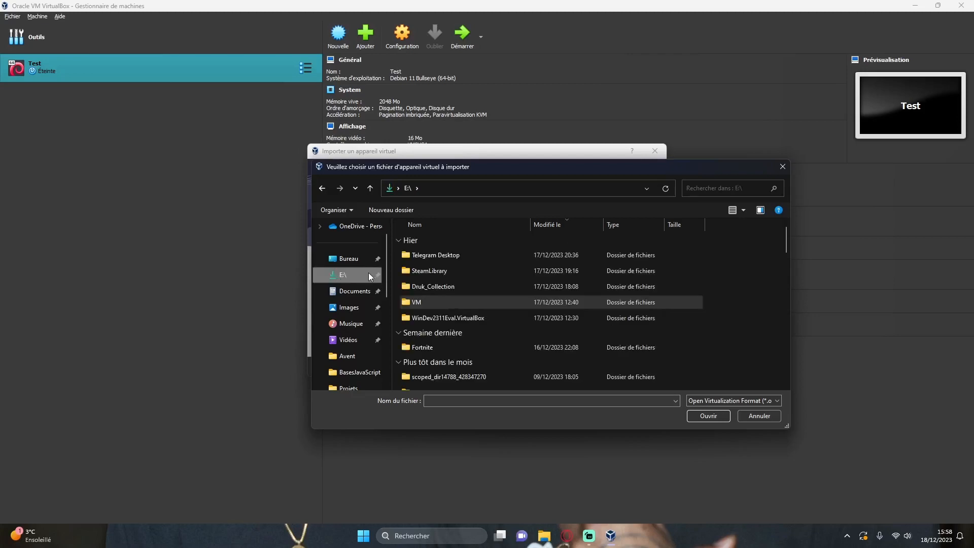
pyautogui.doubleClick(464, 318)
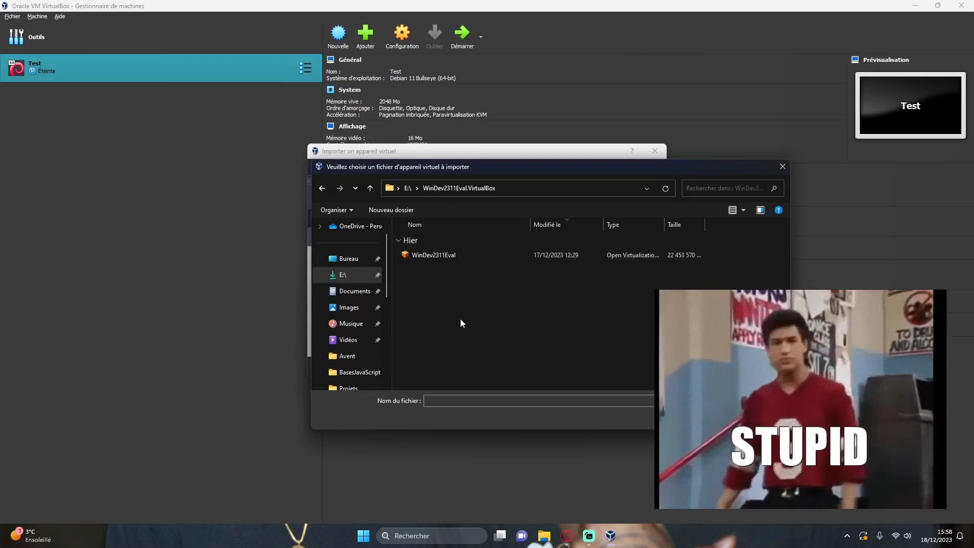
pyautogui.click(435, 254)
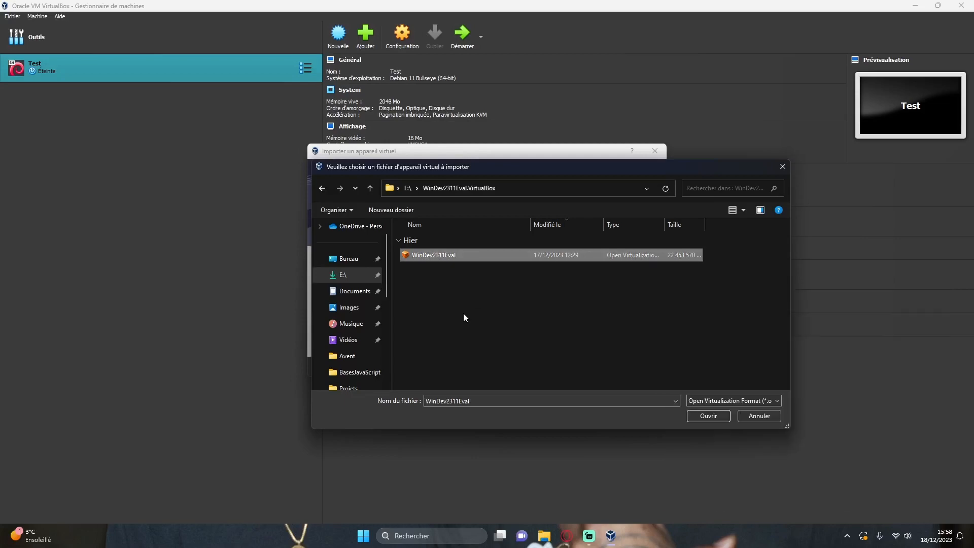
pyautogui.click(724, 417)
pyautogui.click(599, 367)
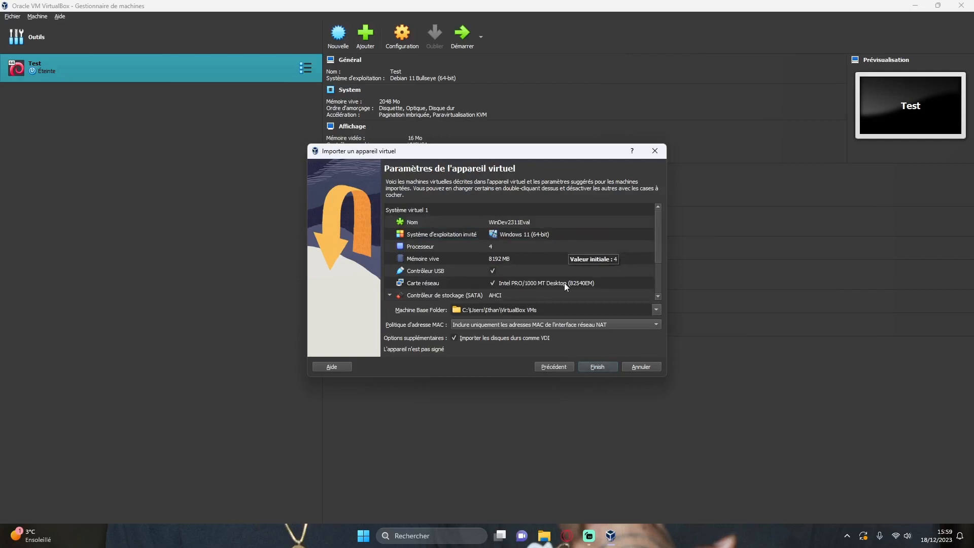
# - Rename the virtual machine being imported as "Windows 11 Test Vidéo"
pyautogui.doubleClick(495, 222)
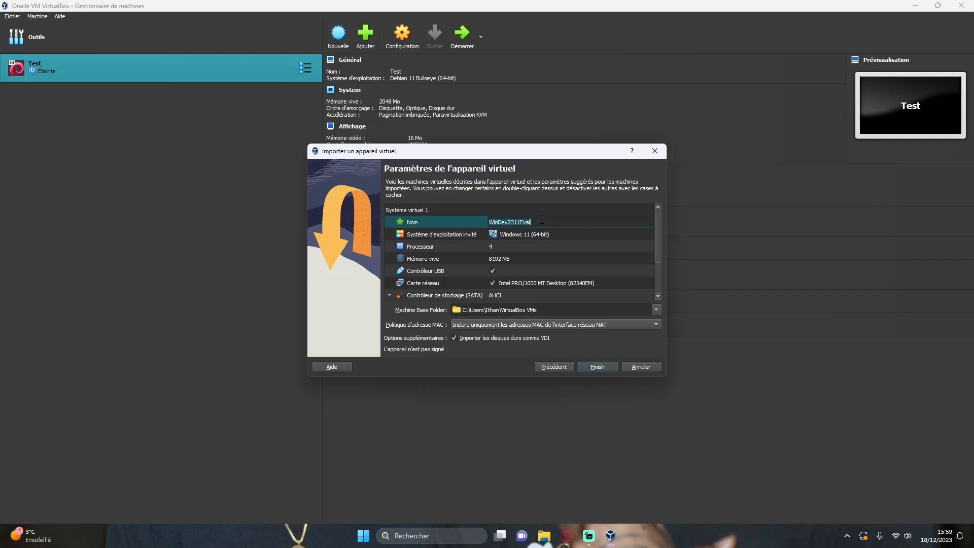
pyautogui.write('Windows')
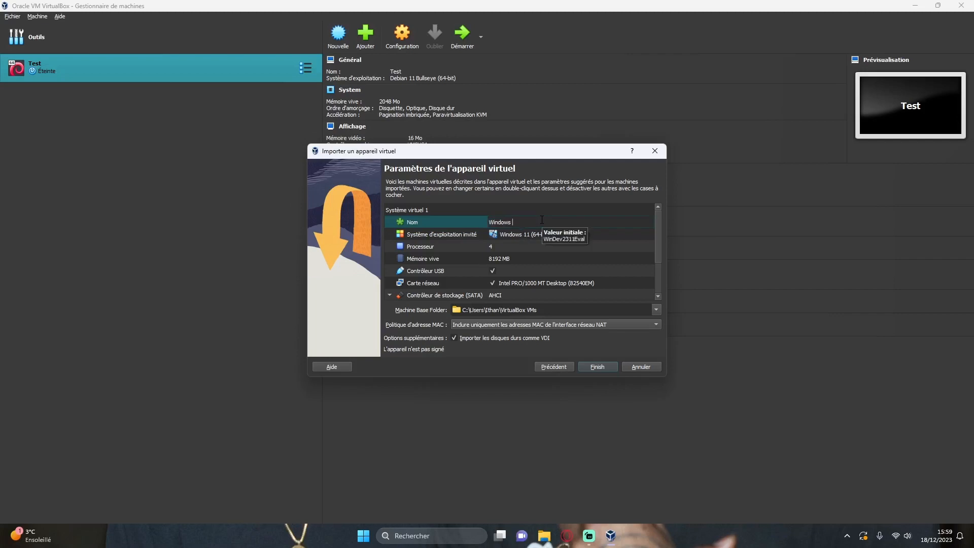
pyautogui.write(' 11 Test Vidéo')
pyautogui.click(520, 234)
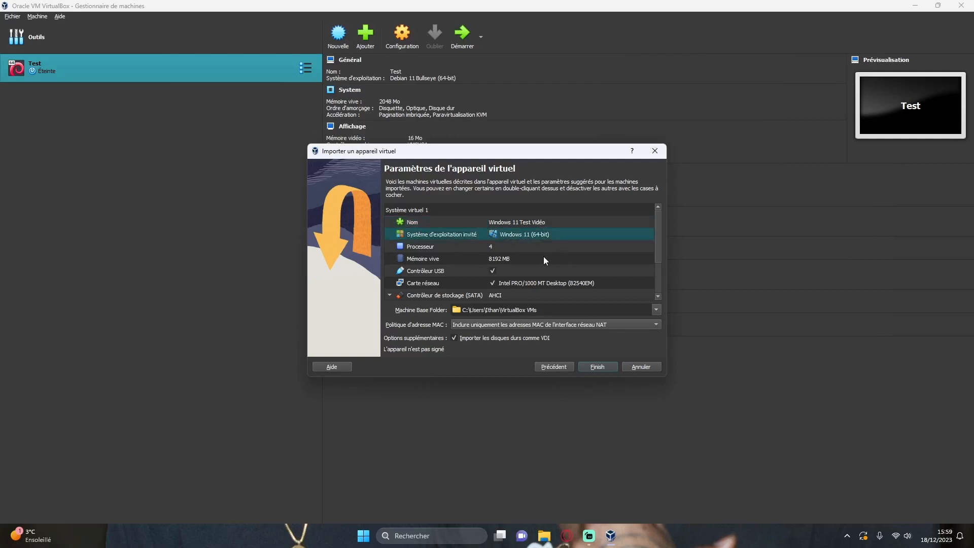
# - Set the RAM of the virtual machine being imported to 16000 MB
pyautogui.doubleClick(512, 246)
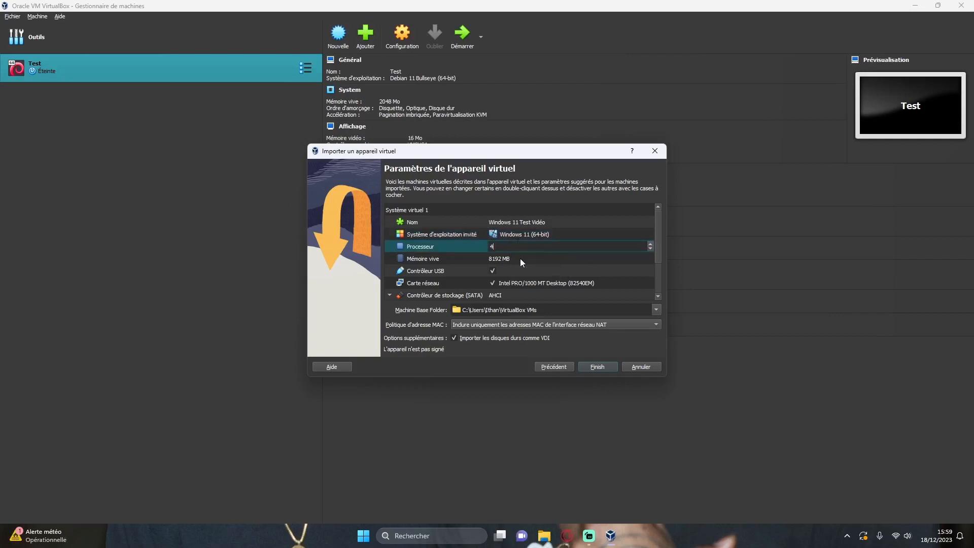
pyautogui.click(520, 258)
pyautogui.doubleClick(506, 257)
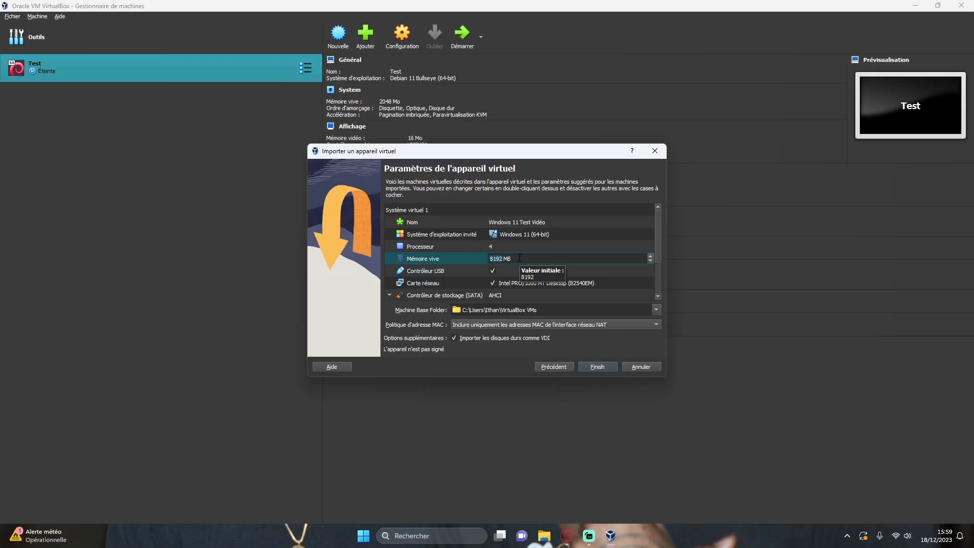
pyautogui.press('Delete')
pyautogui.press('Delete')
pyautogui.press('Delete')
pyautogui.press('Delete')
pyautogui.write('16000')
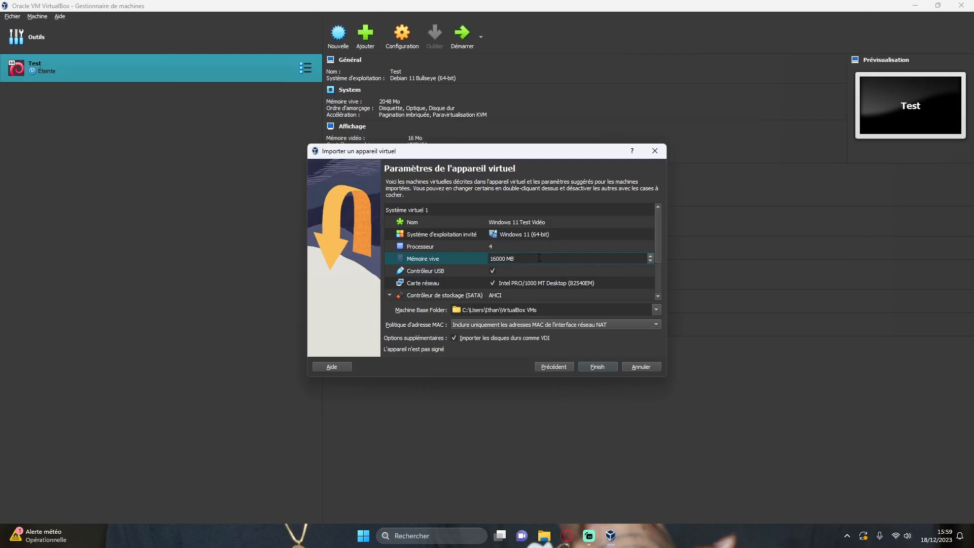
# - Set the machine base folder to the root of the E: drive and finish the appliance import
pyautogui.scroll(-1, 537, 258)
pyautogui.click(657, 310)
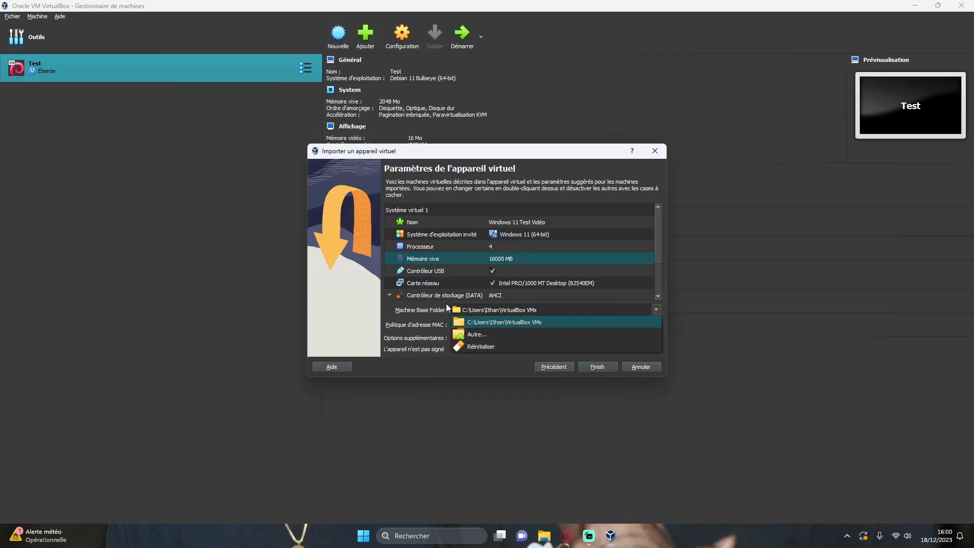
pyautogui.click(506, 334)
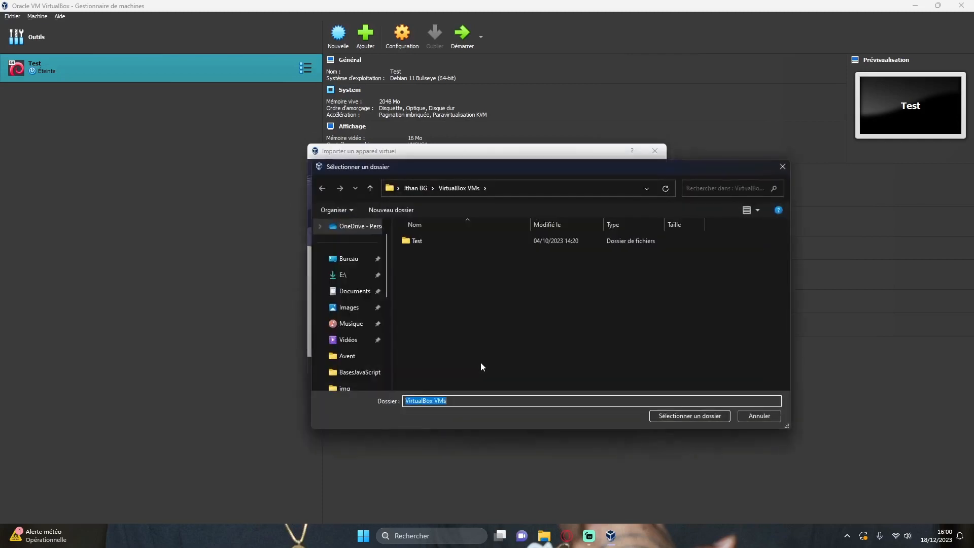
pyautogui.click(345, 276)
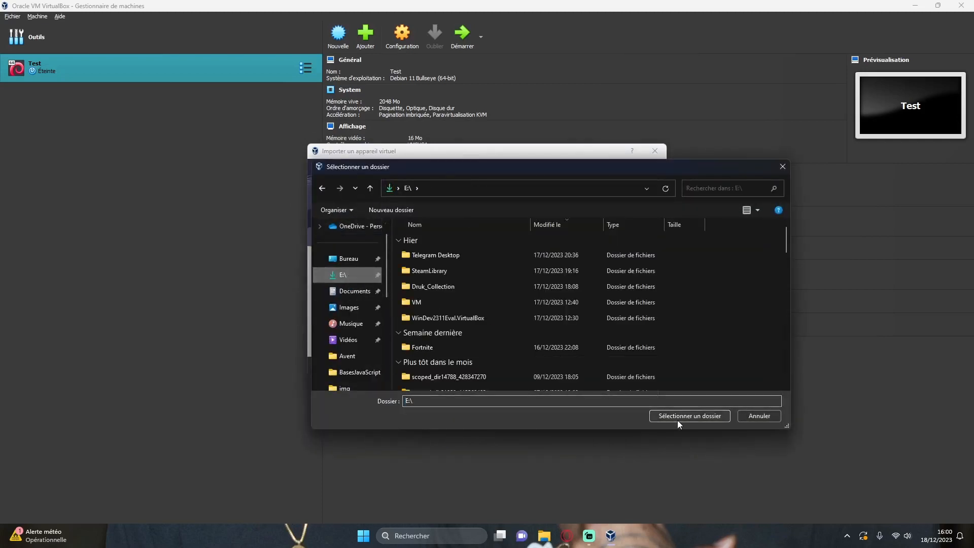
pyautogui.click(679, 417)
pyautogui.click(598, 367)
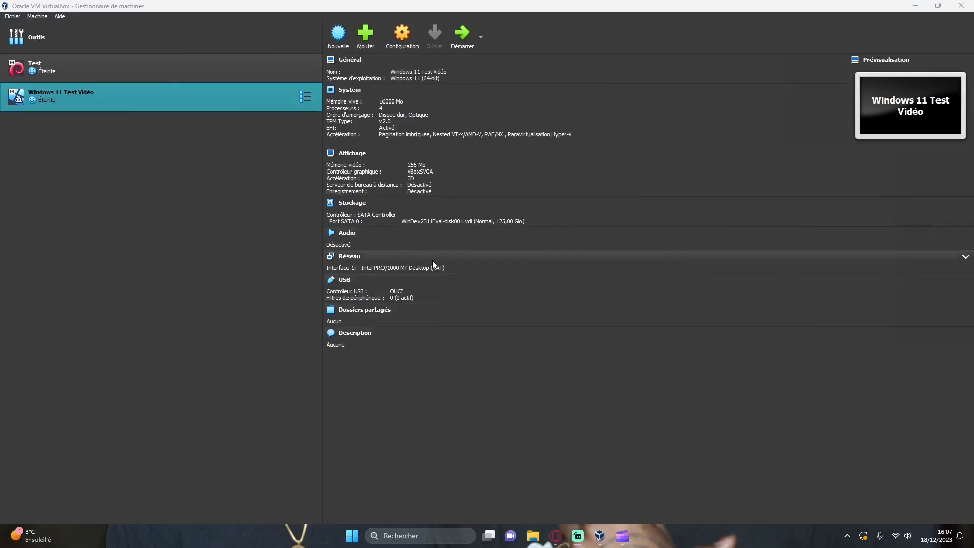
# - Set the network mode of Adapter 1 to NAT for the Windows 11 Test Vidéo machine and save the settings
pyautogui.click(397, 40)
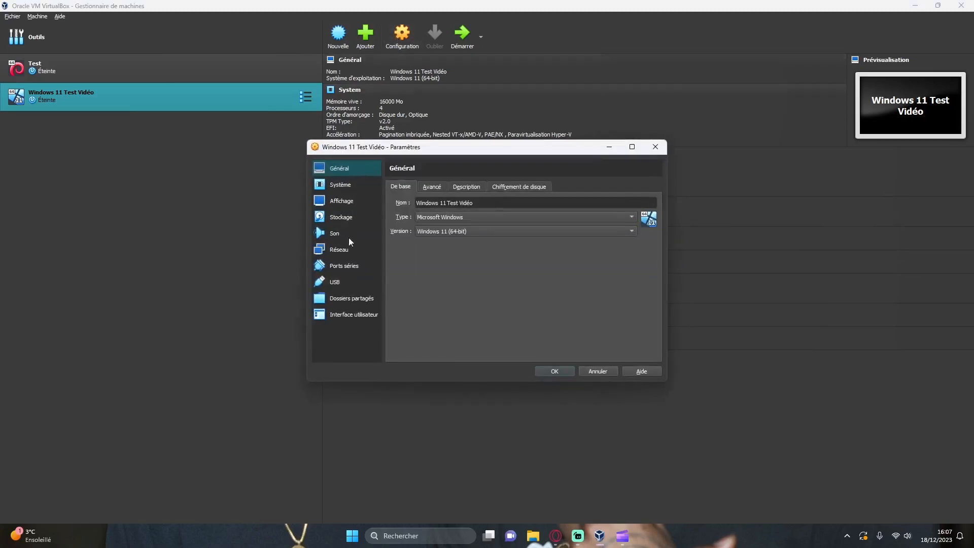
pyautogui.click(339, 250)
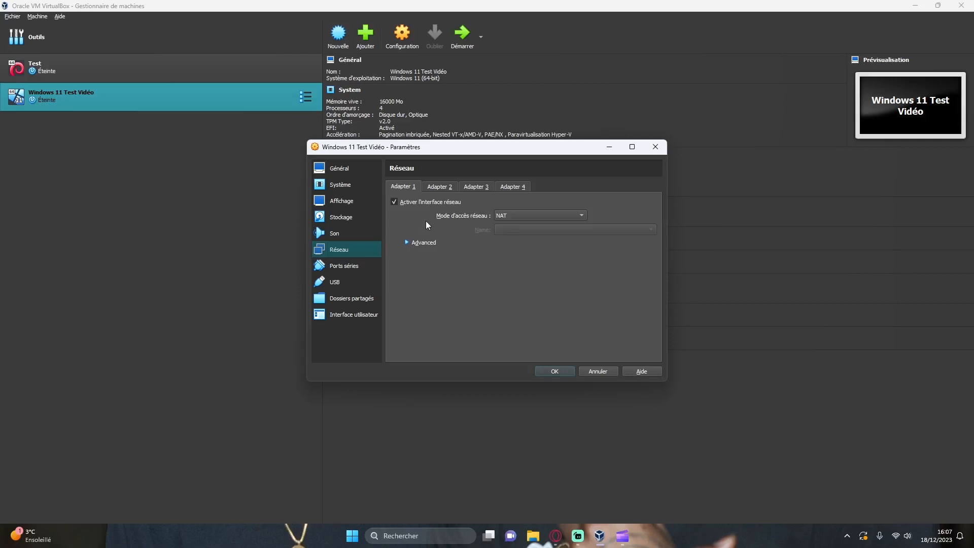
pyautogui.click(583, 217)
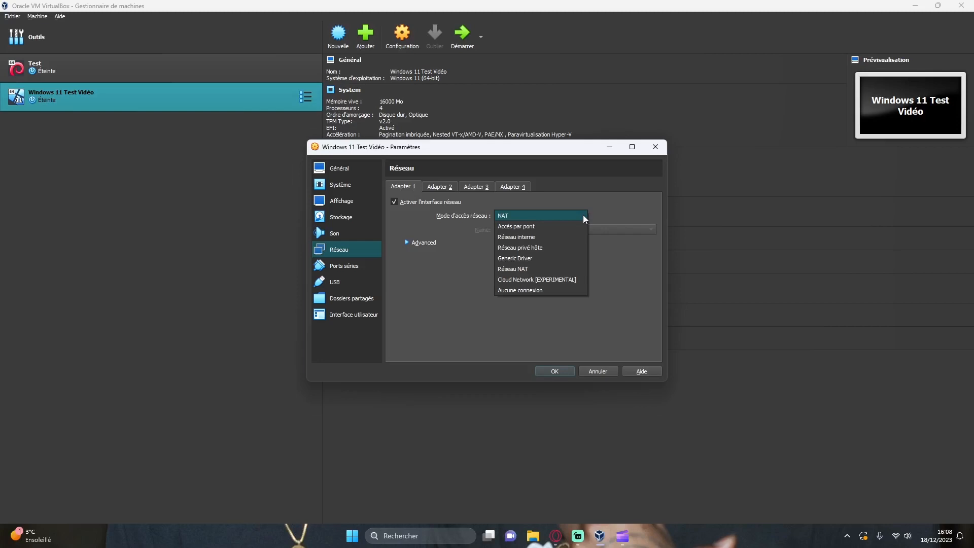
pyautogui.click(508, 217)
pyautogui.click(553, 372)
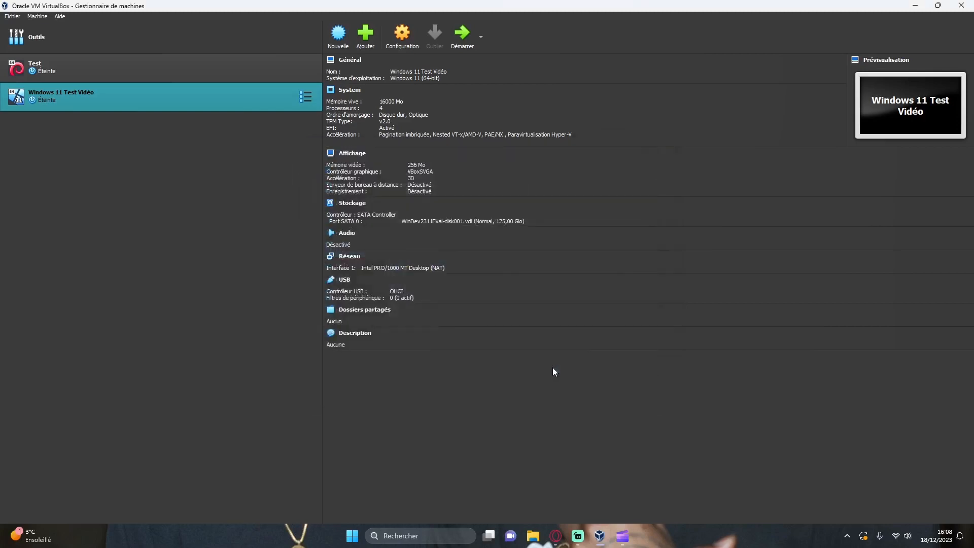
# - Start the virtual machine and complete Microsoft Edge's first-run setup without signing in, accepting the default options
pyautogui.click(462, 36)
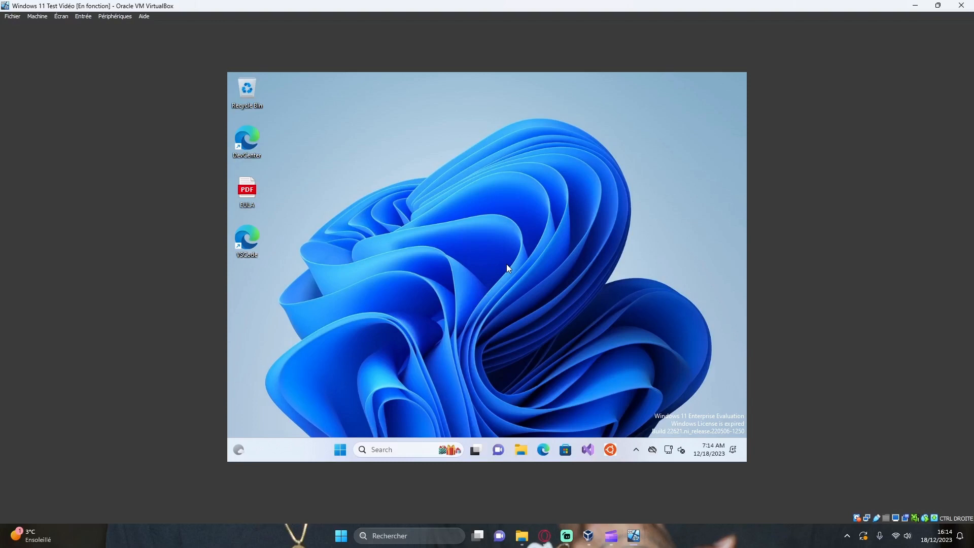
pyautogui.click(544, 449)
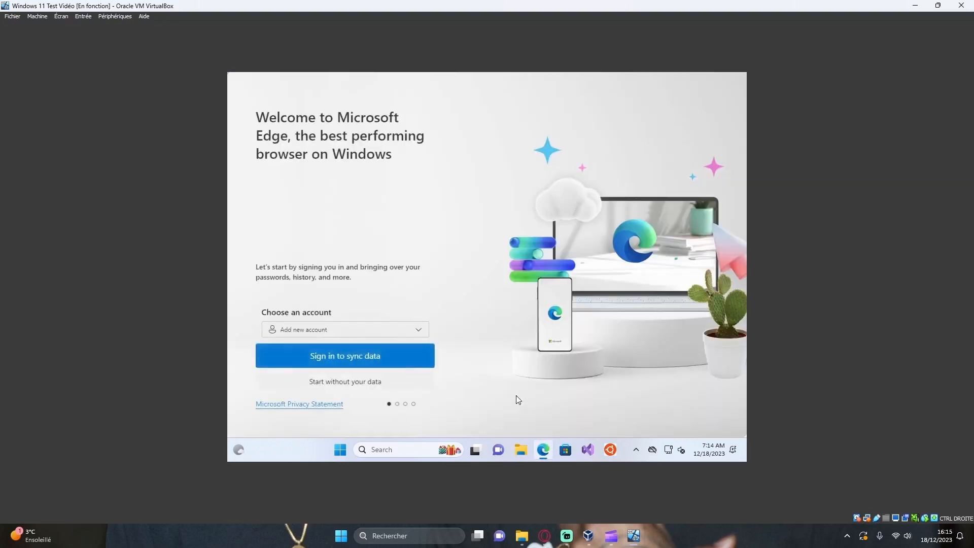
pyautogui.click(350, 389)
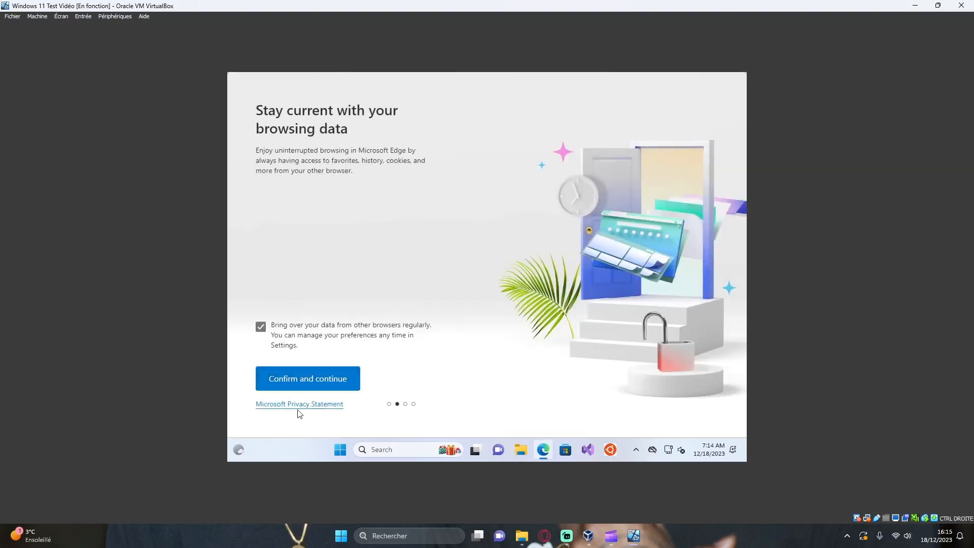
pyautogui.click(330, 381)
pyautogui.click(358, 387)
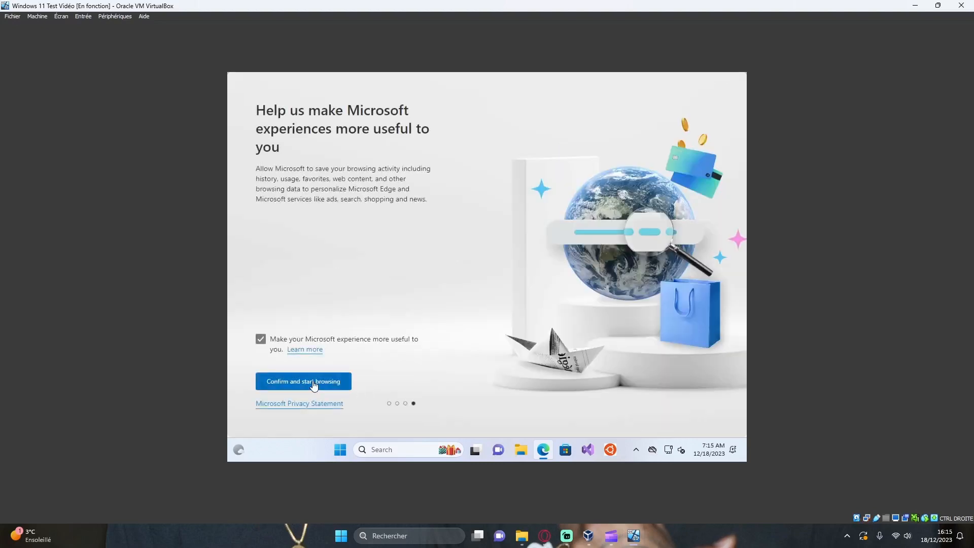
pyautogui.click(319, 380)
pyautogui.click(502, 79)
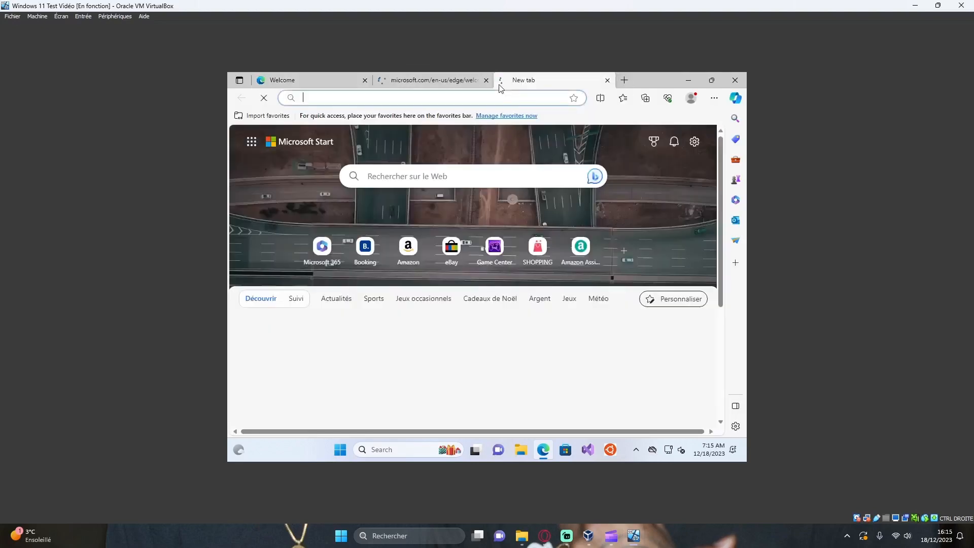
pyautogui.write(':bqpp2')
pyautogui.press('BackSpace')
pyautogui.press('BackSpace')
pyautogui.press('BackSpace')
pyautogui.press('BackSpace')
pyautogui.press('BackSpace')
pyautogui.press('BackSpace')
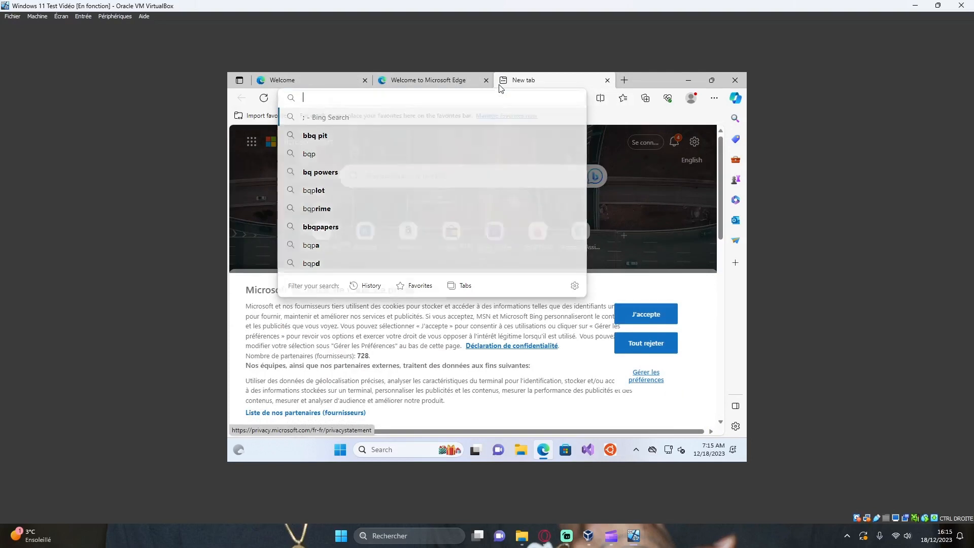
pyautogui.write(':')
pyautogui.press('BackSpace')
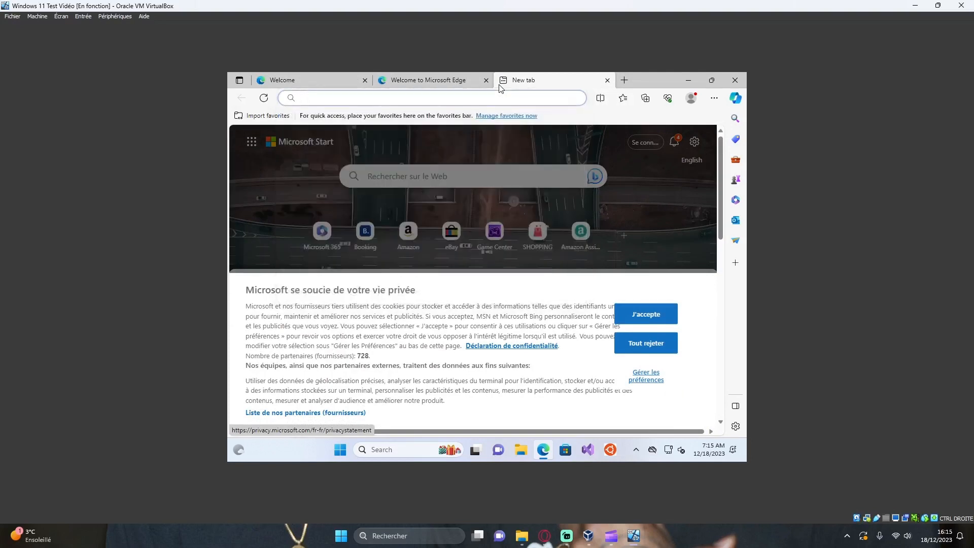
# - Open the Windows Settings app inside the virtual machine
pyautogui.click(339, 459)
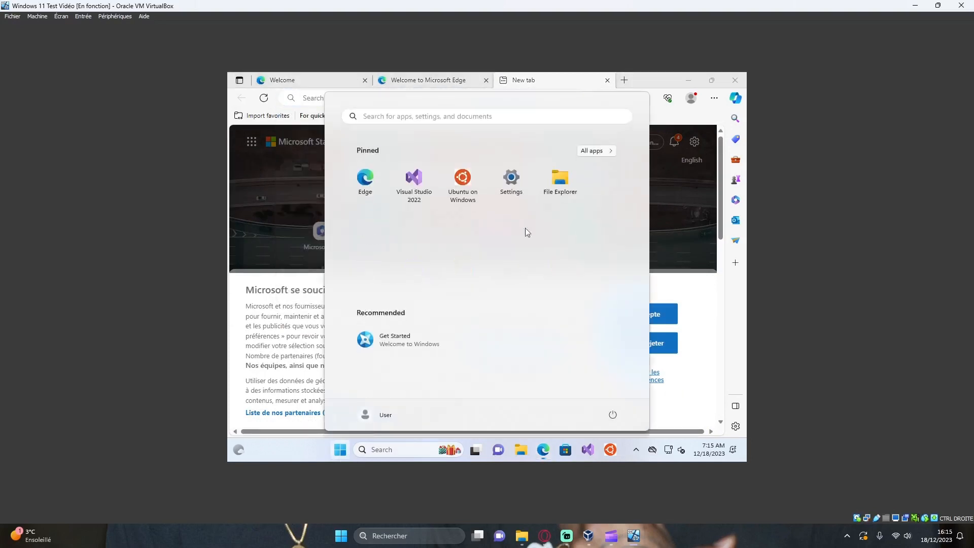
pyautogui.click(508, 175)
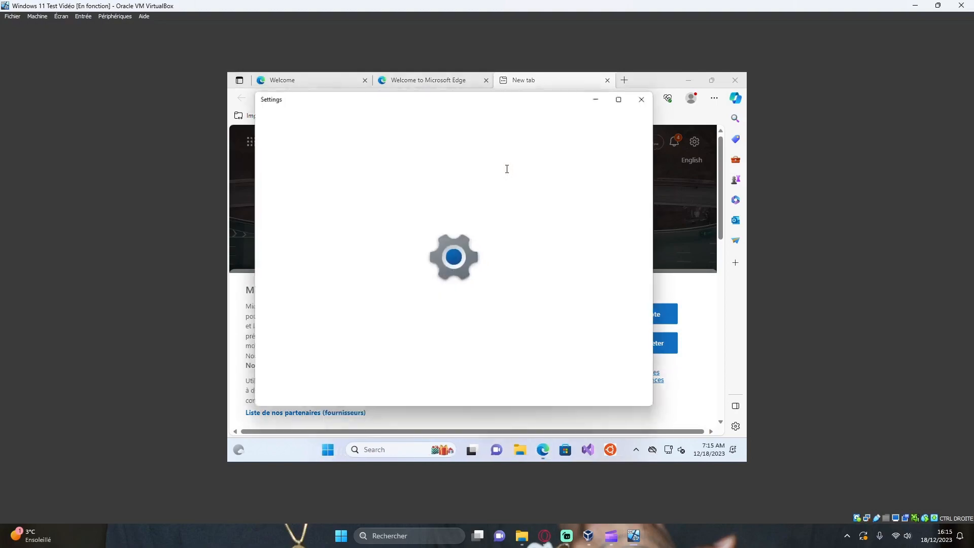
pyautogui.click(629, 101)
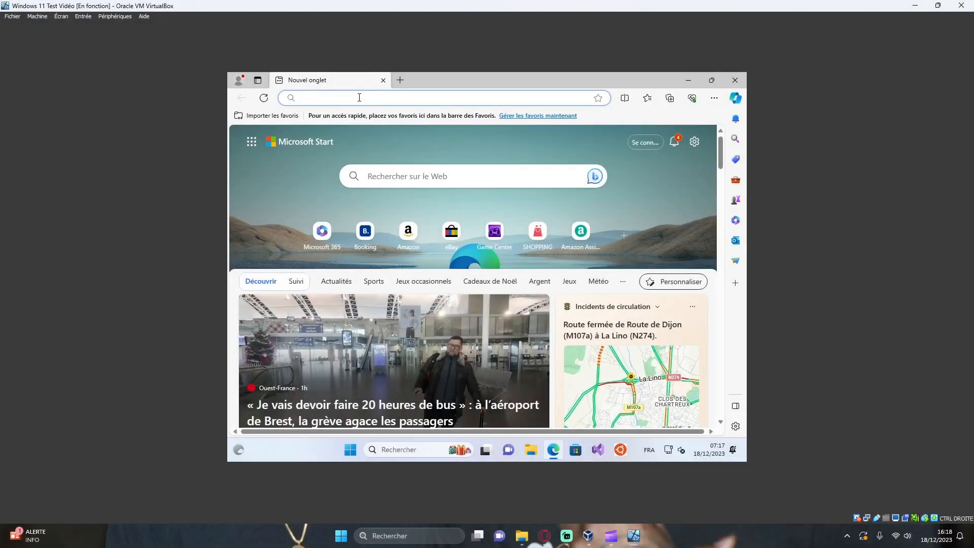
# - Search the web for "mbappé" in the virtual machine's browser and reject Bing's cookies
pyautogui.write('mbappé')
pyautogui.press('Return')
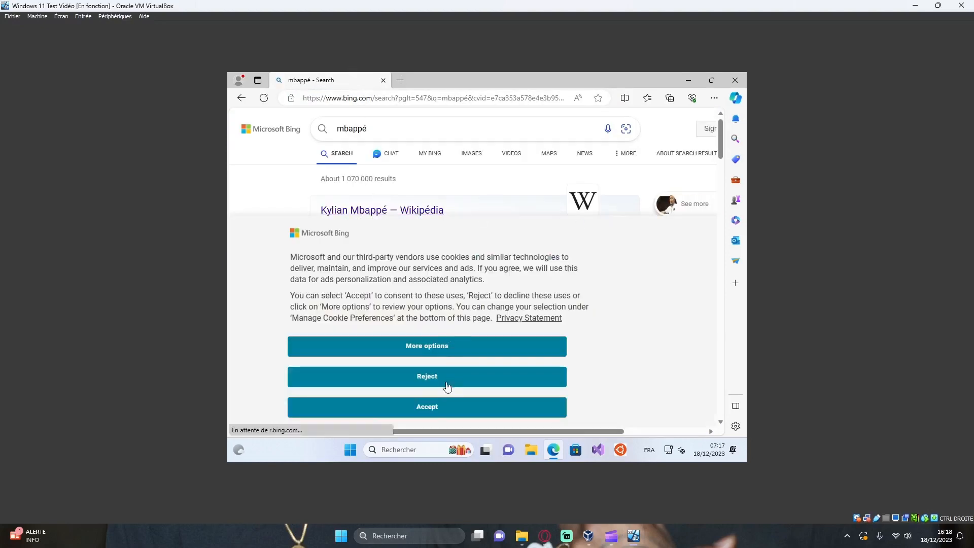
pyautogui.click(446, 376)
# - Browse the image results of the search and close the browser
pyautogui.click(472, 153)
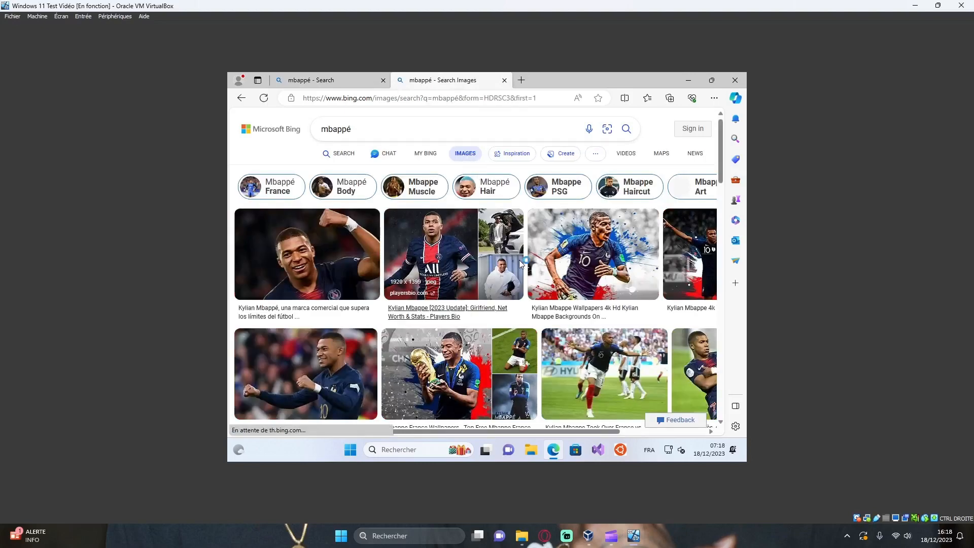
pyautogui.scroll(-3, 521, 264)
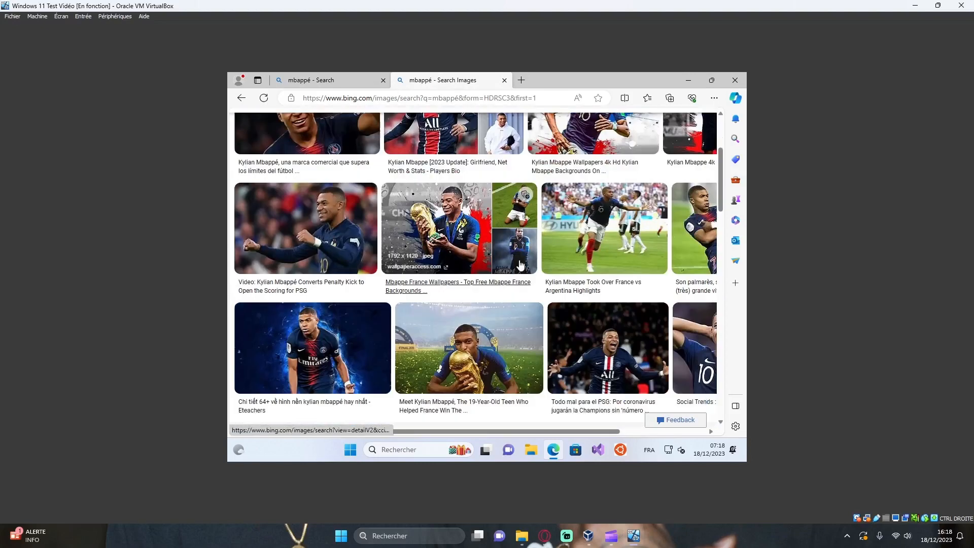
pyautogui.click(735, 80)
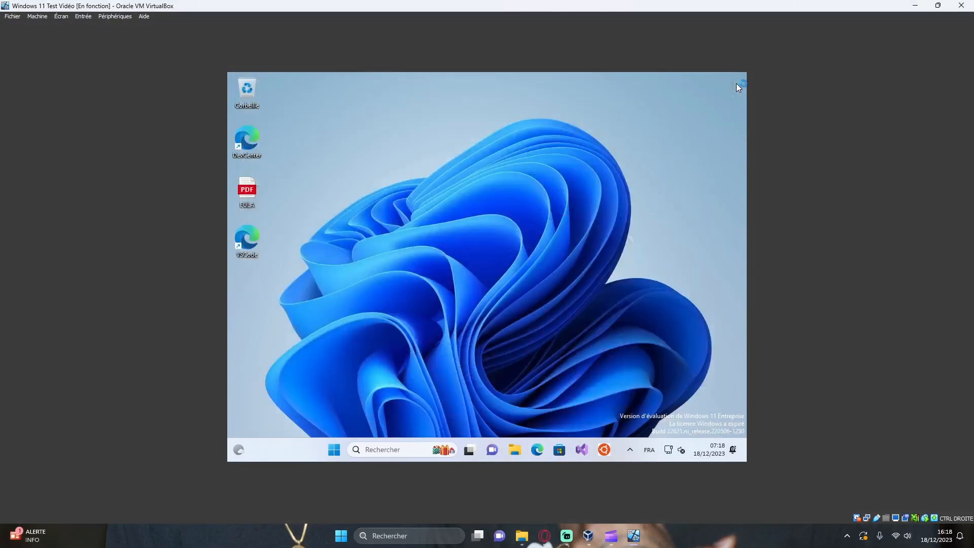